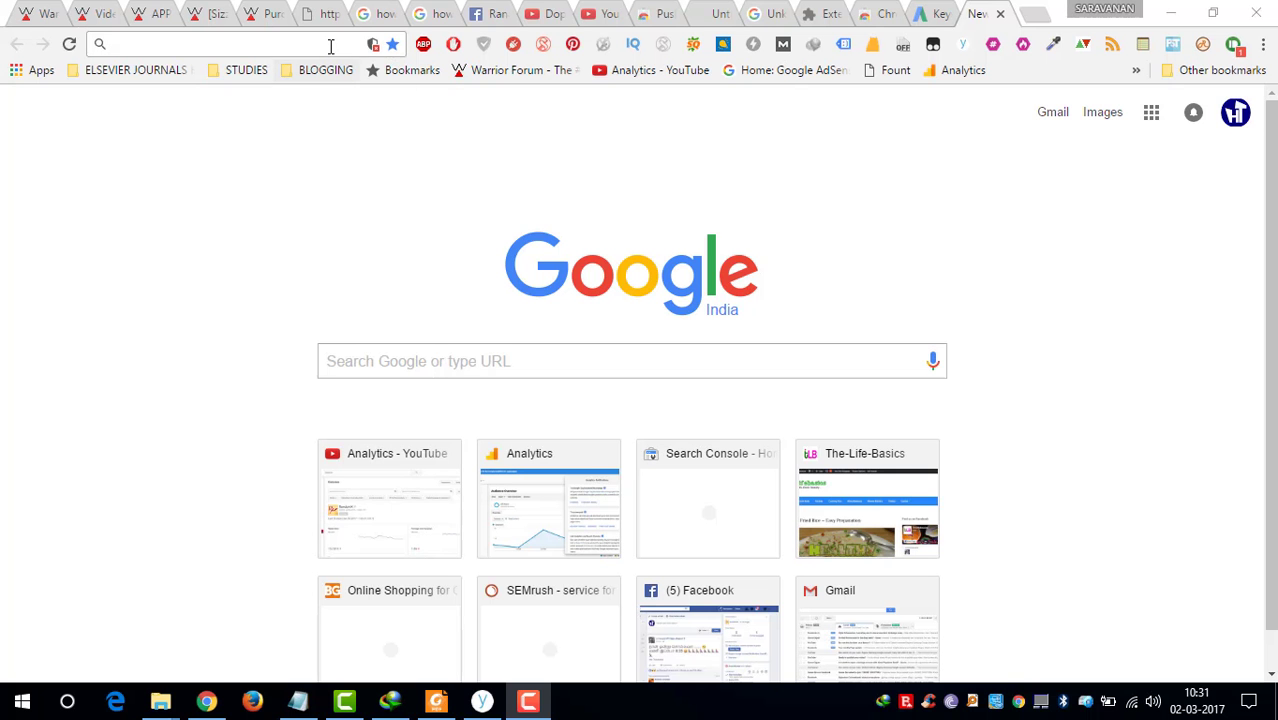
click(329, 44)
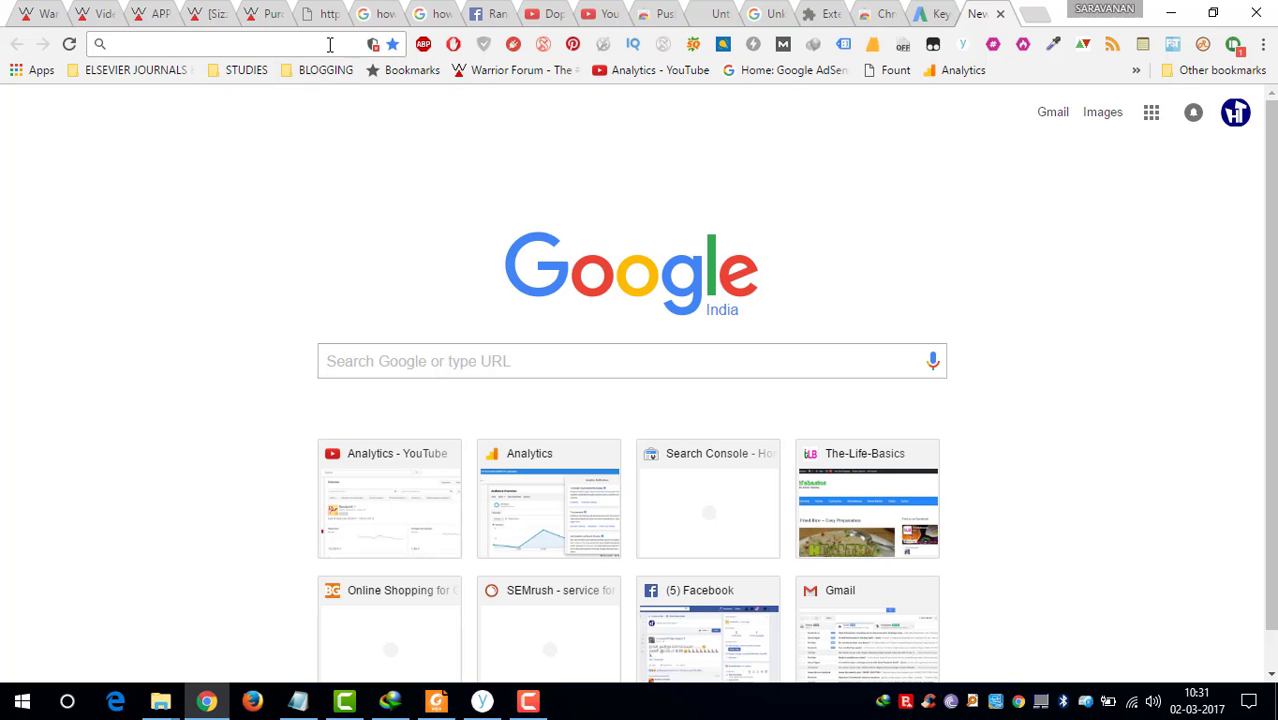
text(mc)
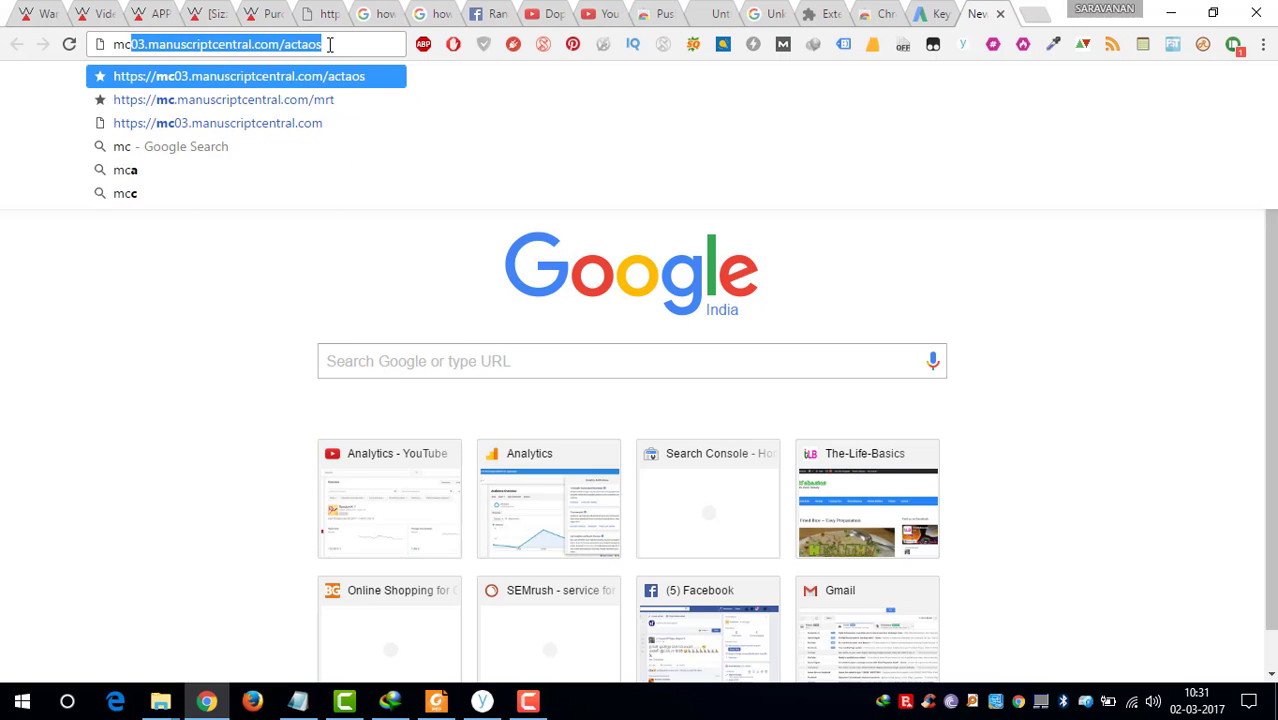
text(shil)
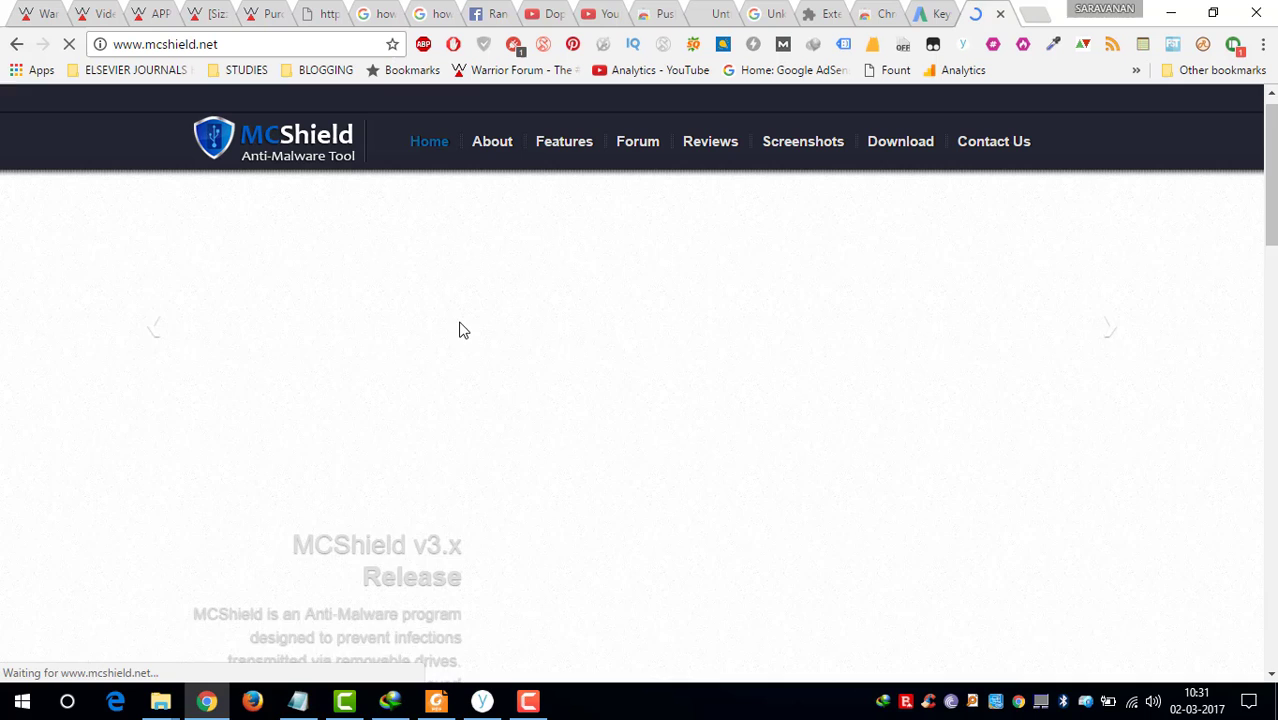
scroll(467, 467, down, 2)
scroll(410, 360, down, 3)
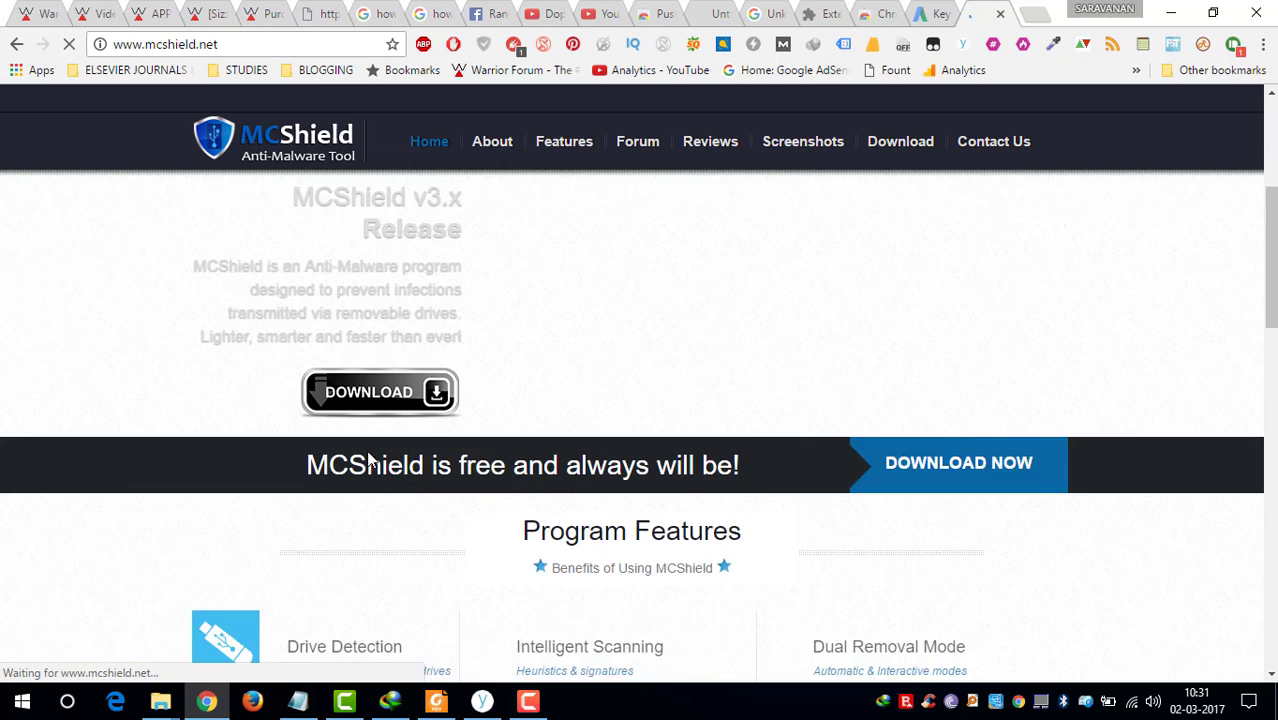
scroll(379, 311, down, 3)
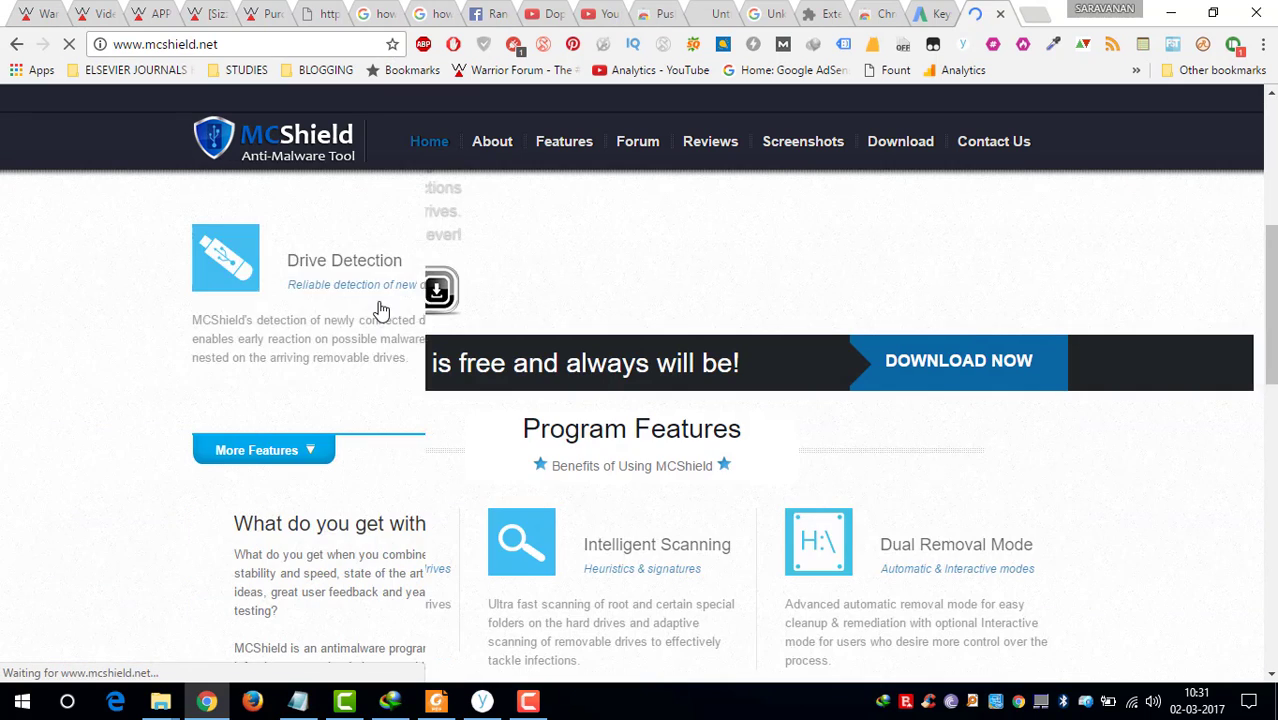
scroll(1048, 485, up, 5)
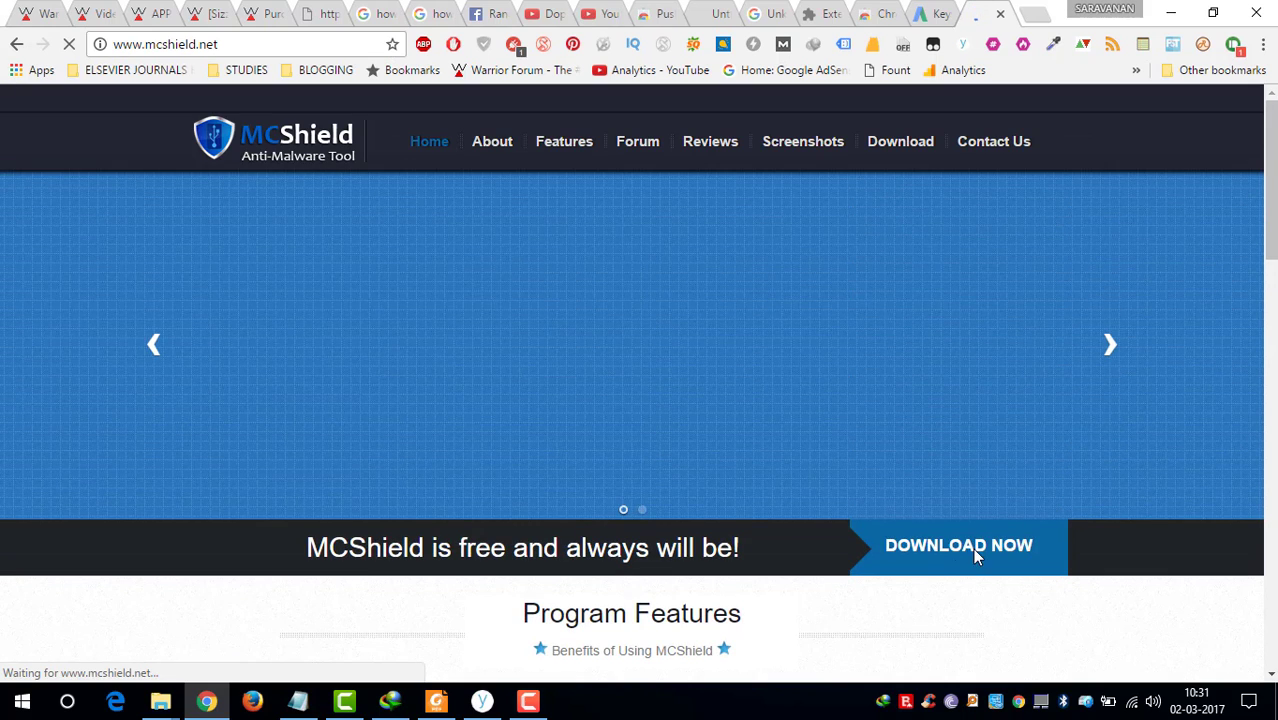
Step: Download the Anti-Malware Tool installer MCShield-Setup.exe (2.72 MB) from the downloads page
click(978, 566)
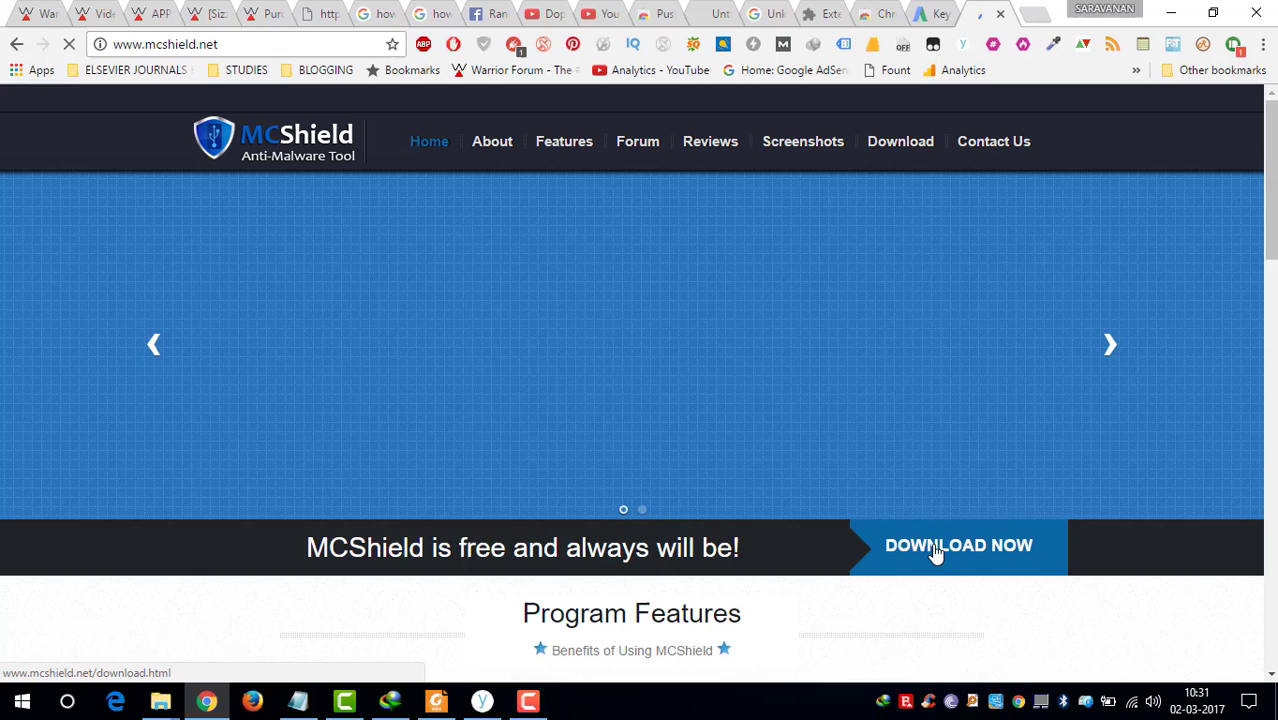
click(935, 553)
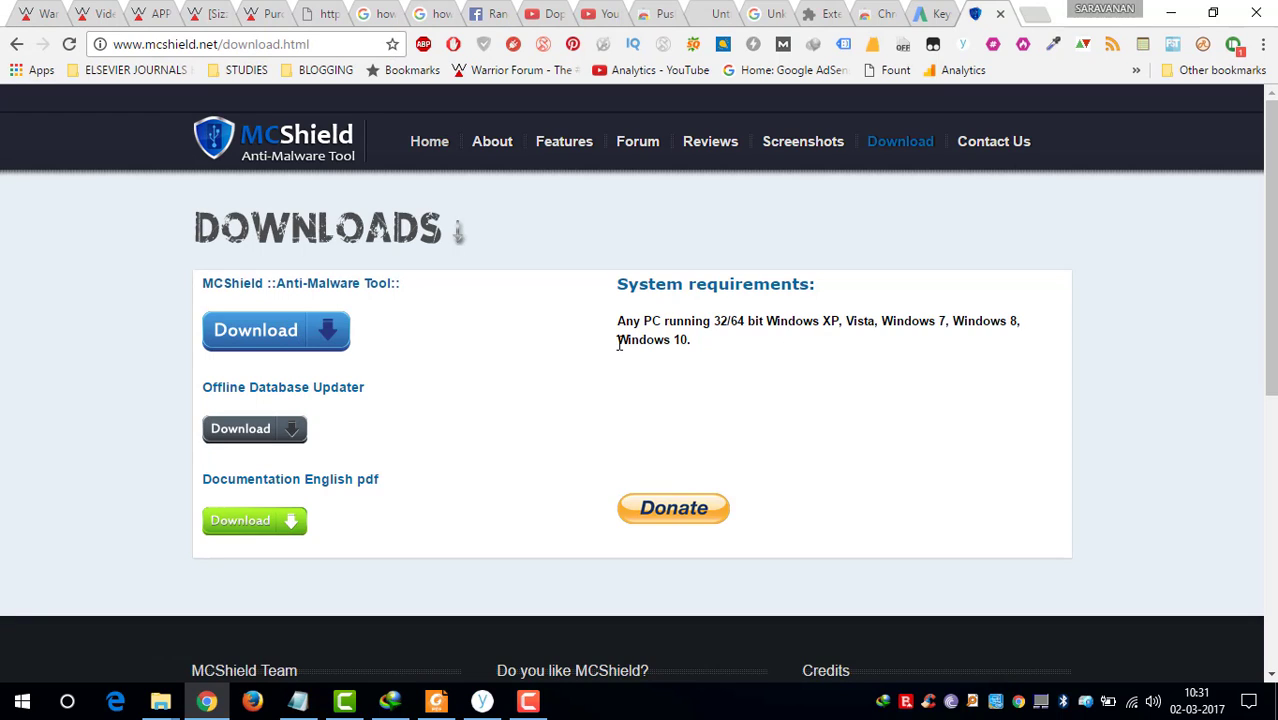
click(316, 341)
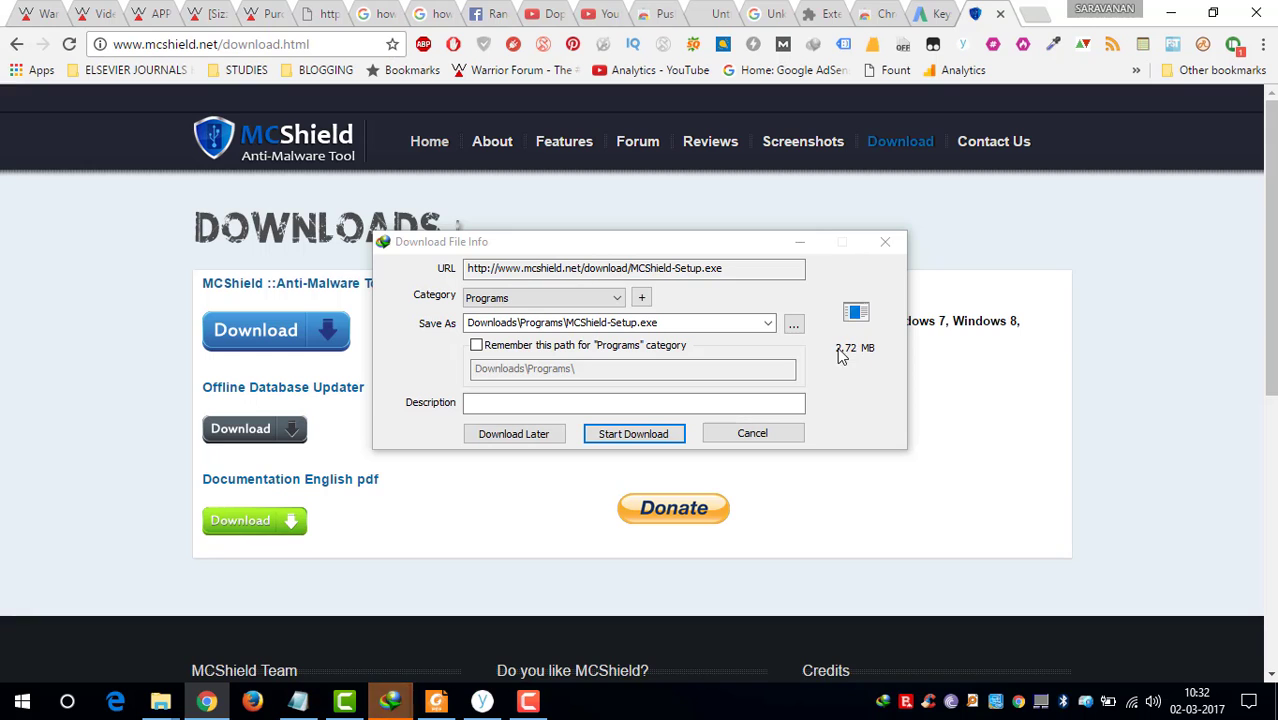
click(650, 438)
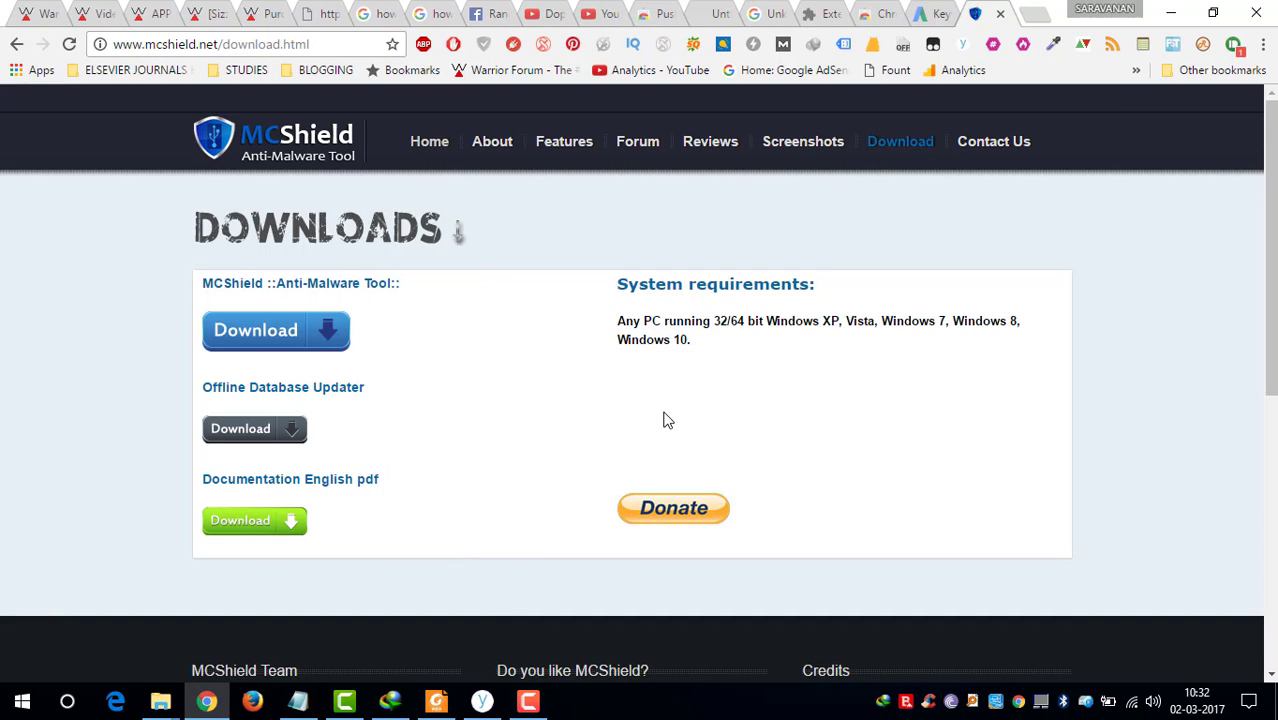
Step: Run MCShield-Setup.exe from Downloads\Programs as administrator to reach the v3.0.5.28 setup welcome screen
mouse_move(160, 700)
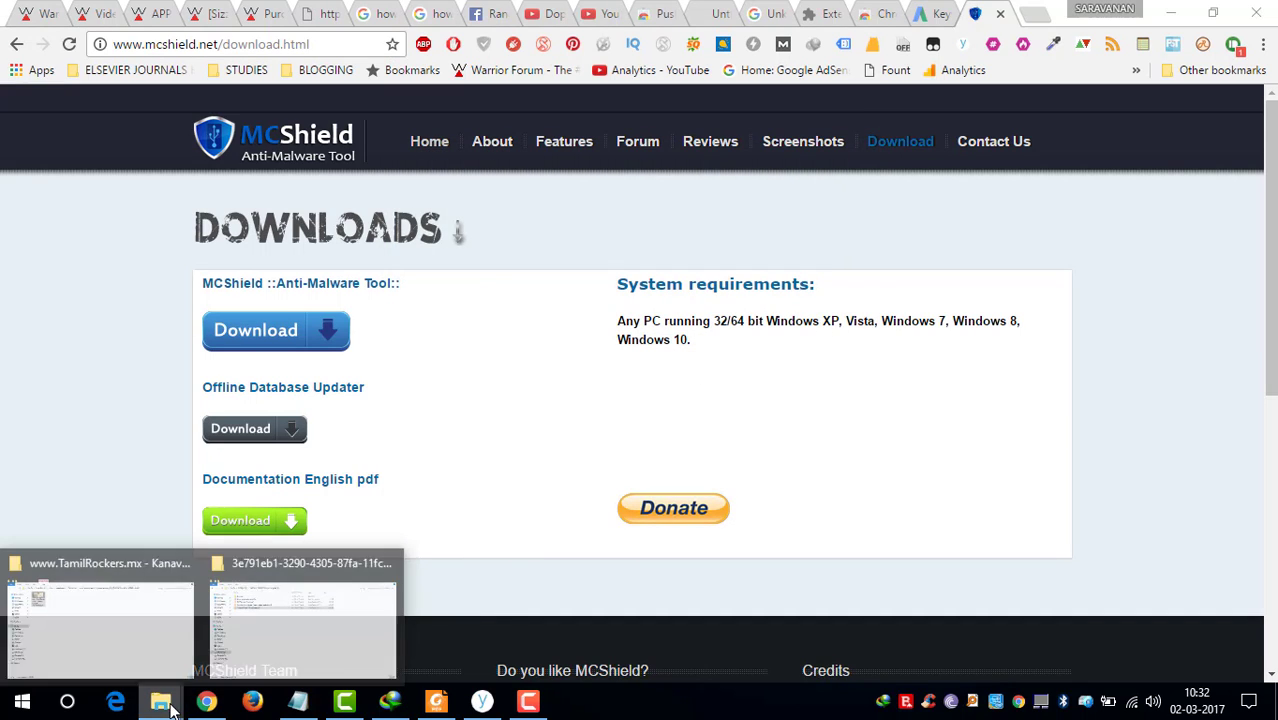
click(115, 636)
click(77, 388)
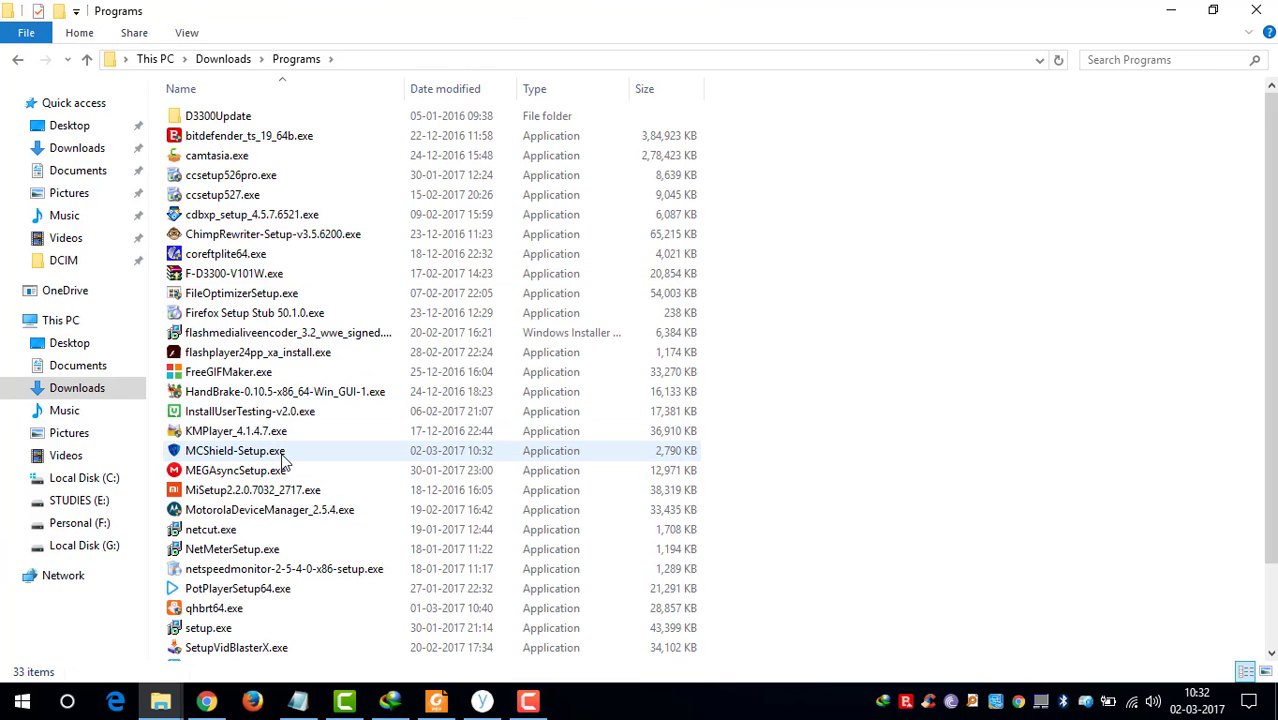
mouse_move(283, 458)
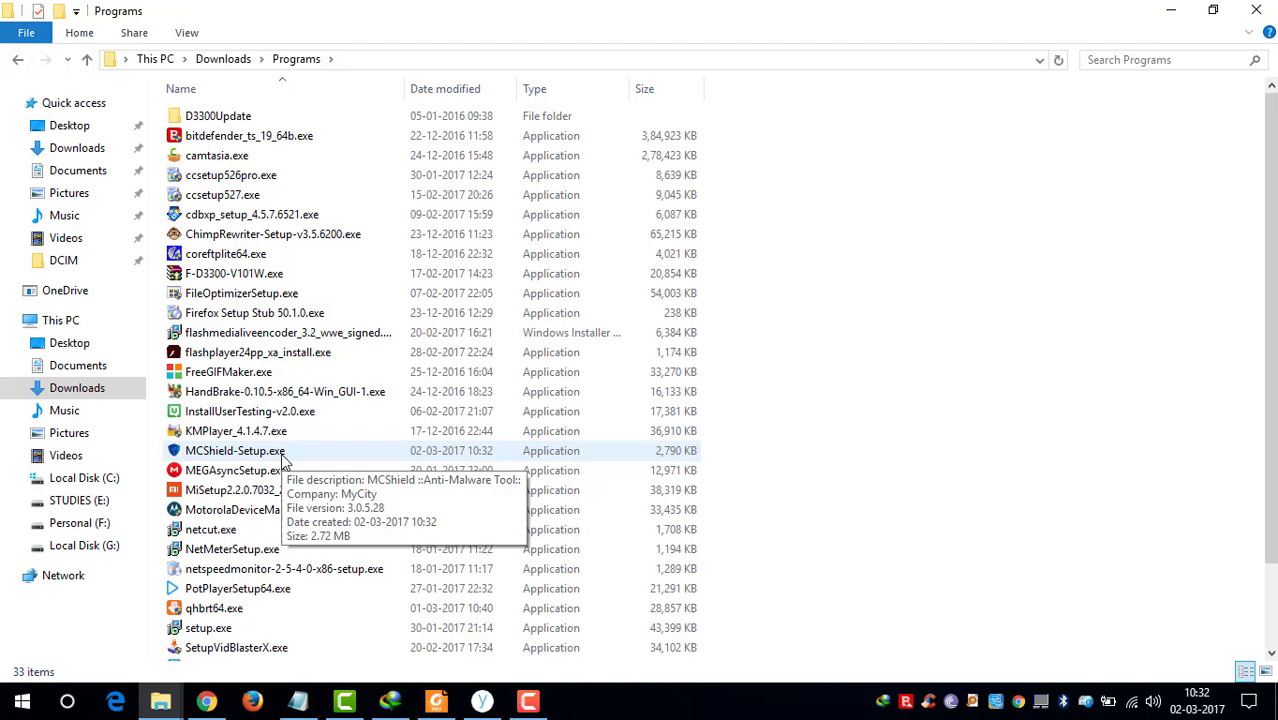
click(254, 455)
right_click(254, 455)
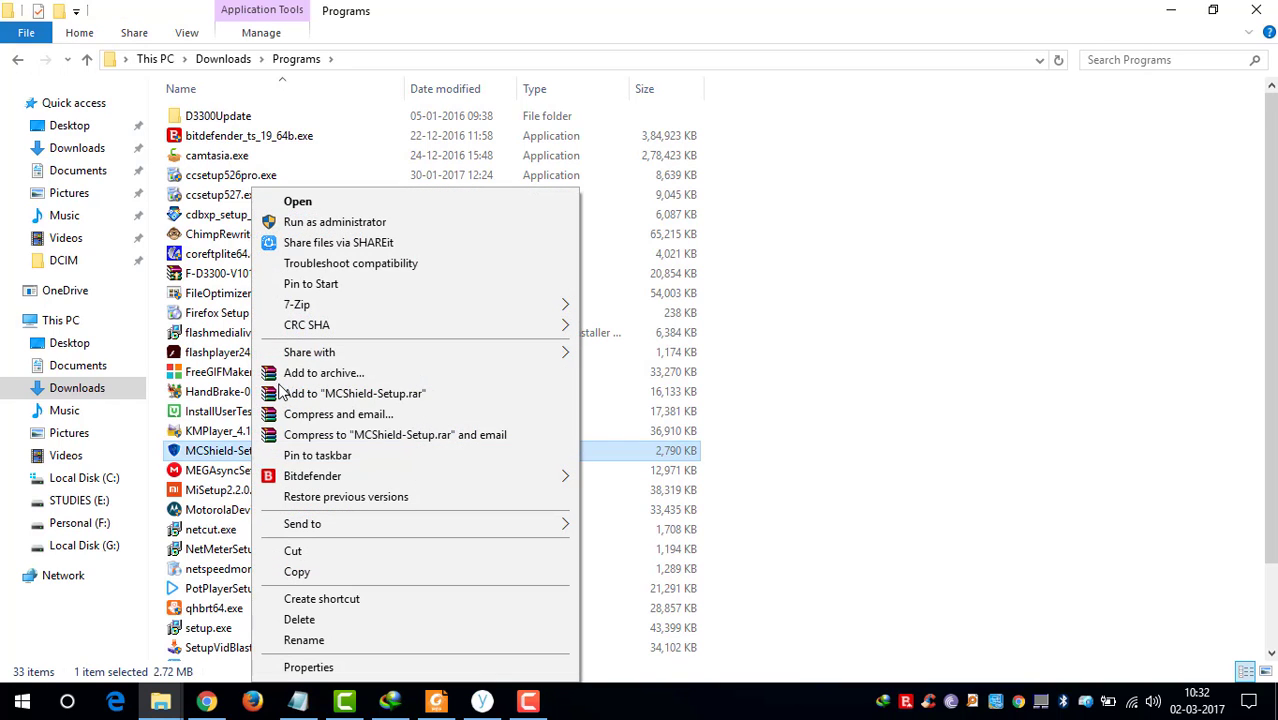
click(328, 221)
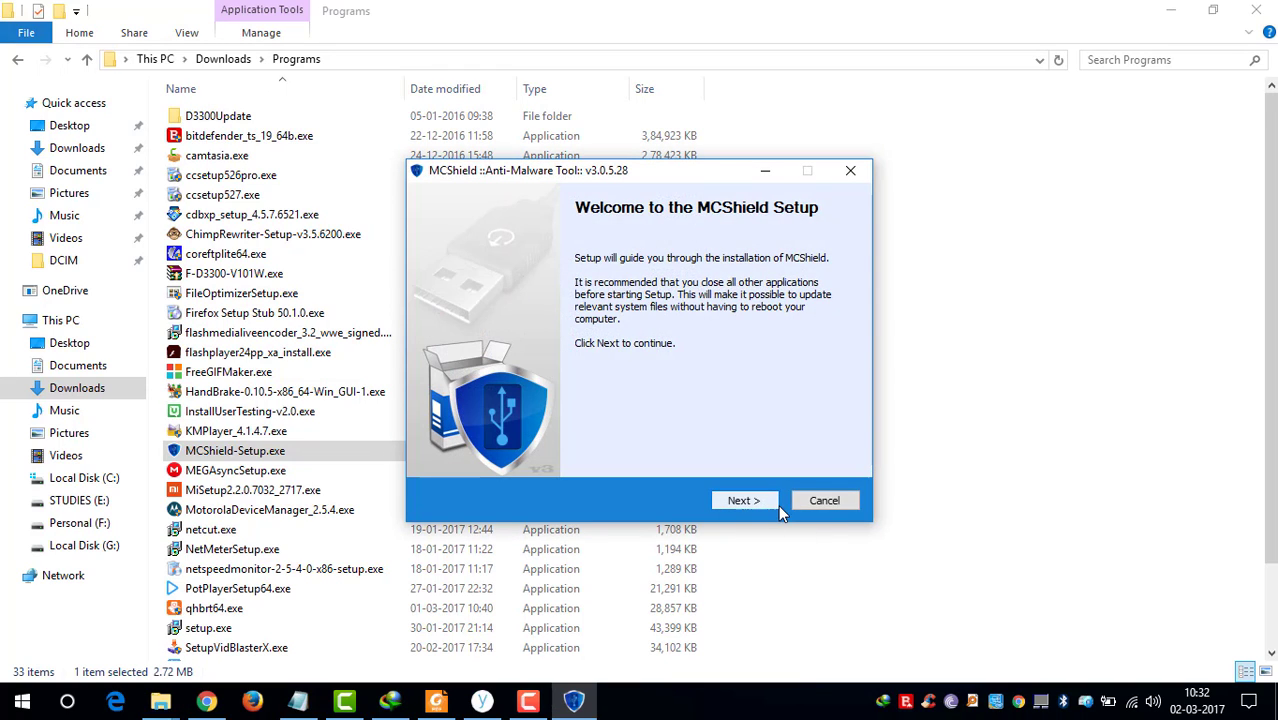
Step: Accept the license, install to the default folder, and start MCShield to open the Control Center
click(762, 501)
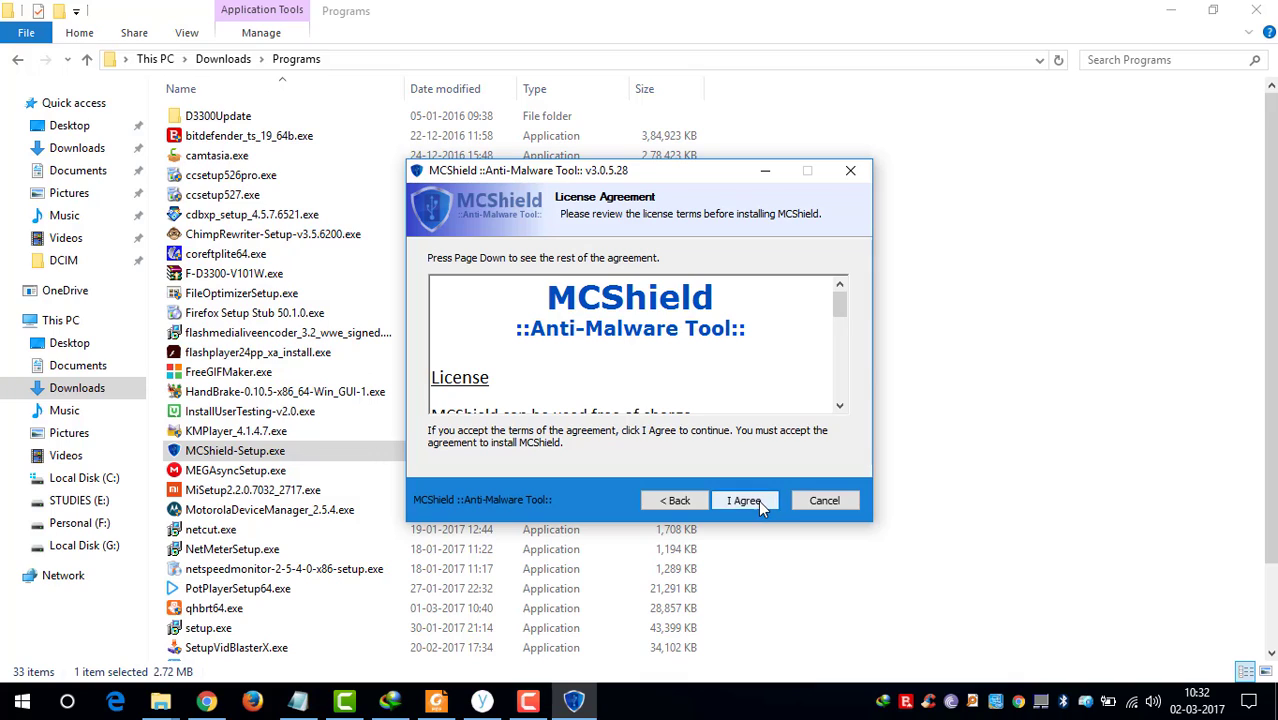
click(758, 500)
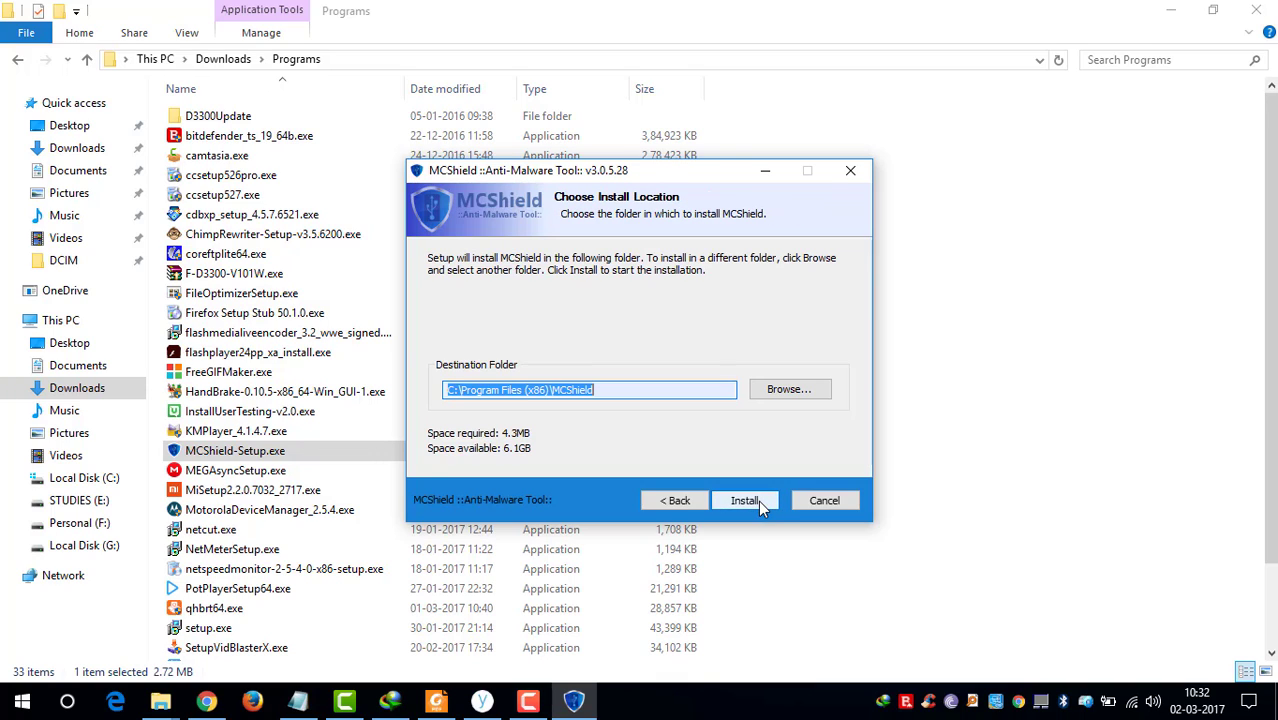
click(758, 500)
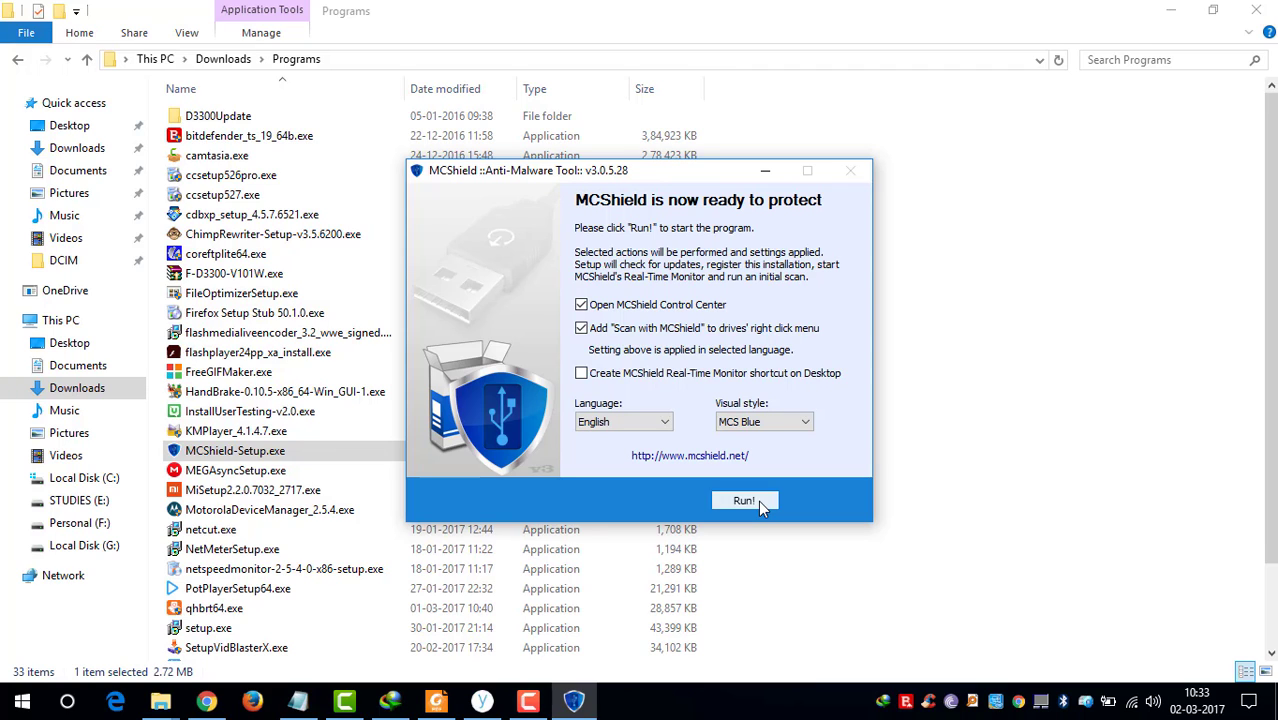
click(758, 500)
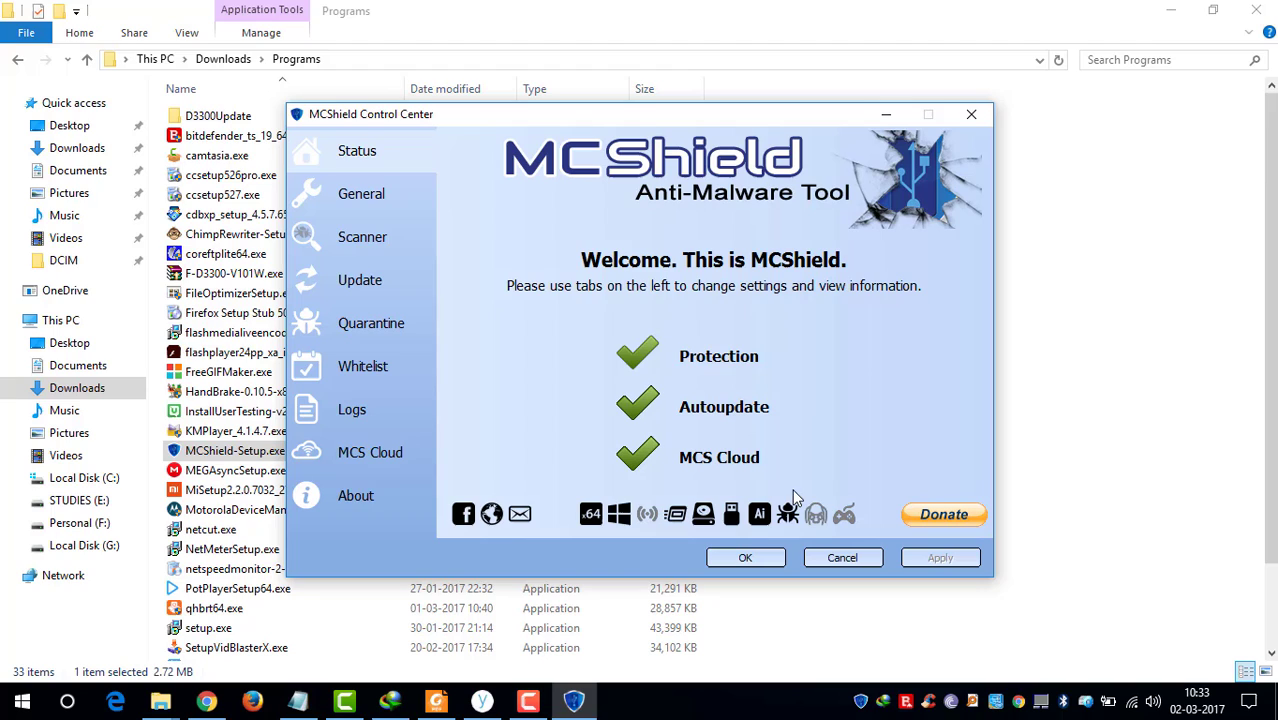
Step: Switch the scanner settings to the Bulletproof profile with paranoid mode
click(358, 204)
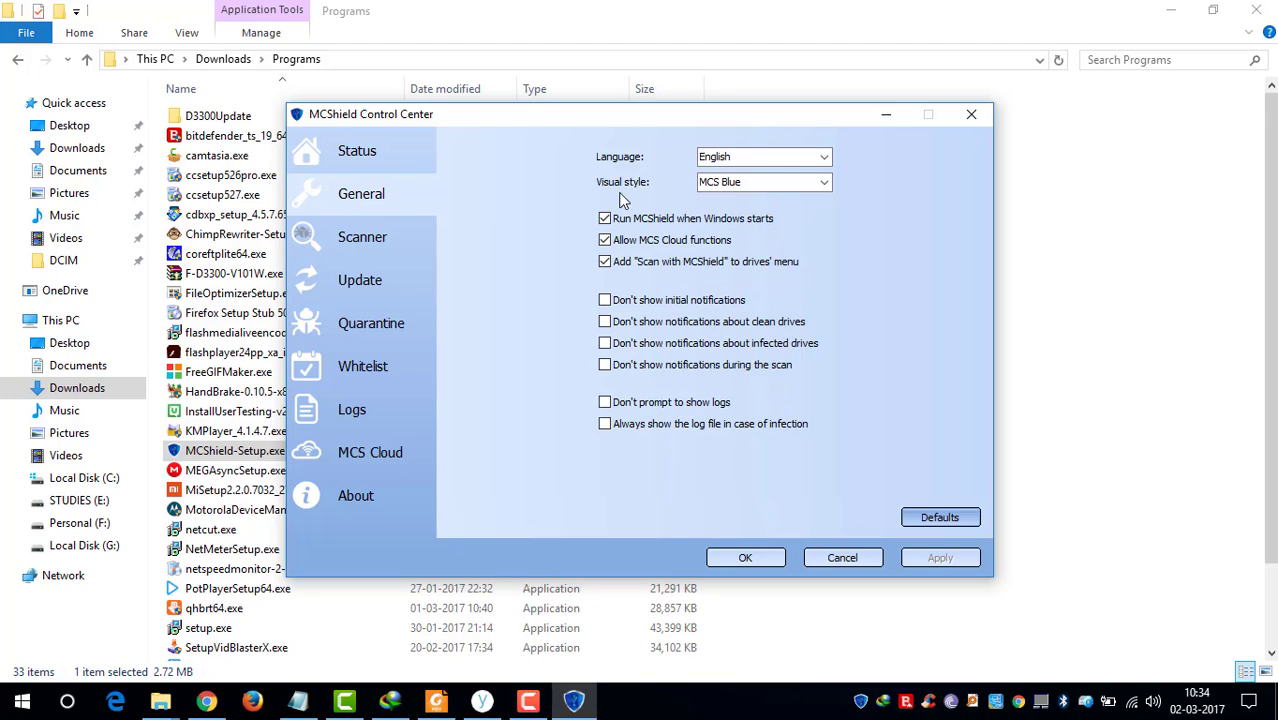
click(364, 244)
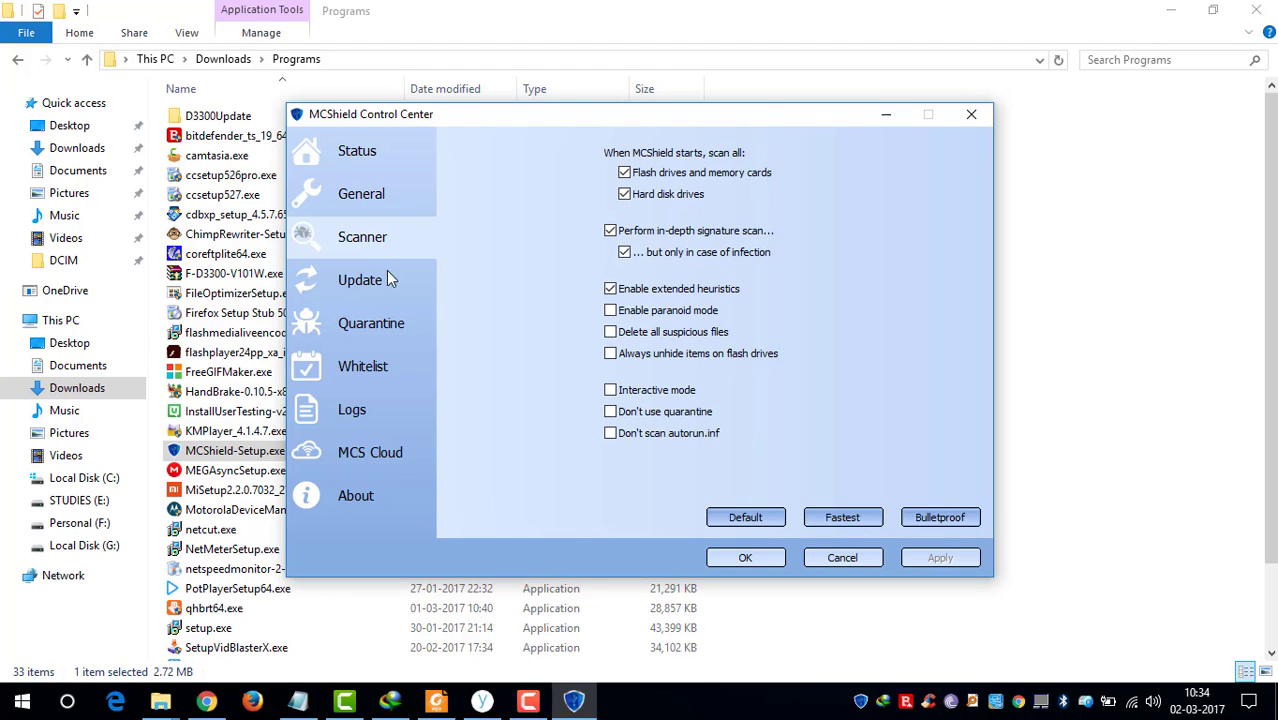
click(930, 530)
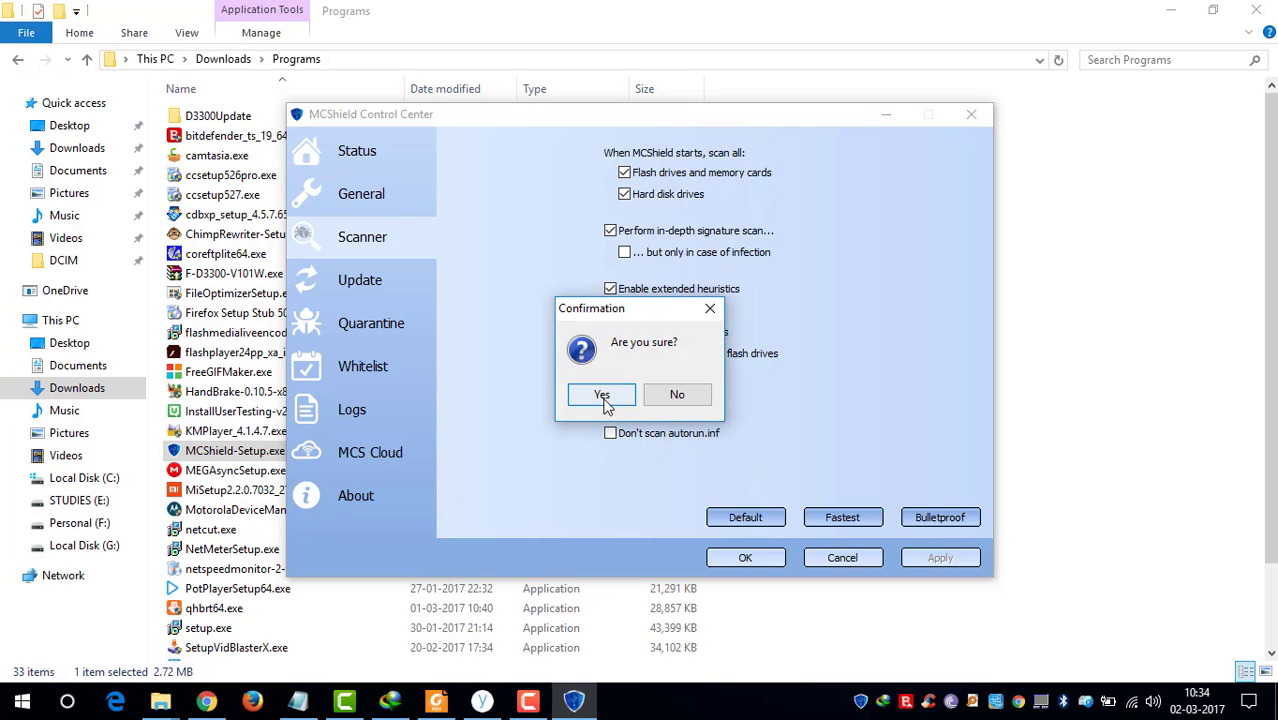
click(602, 395)
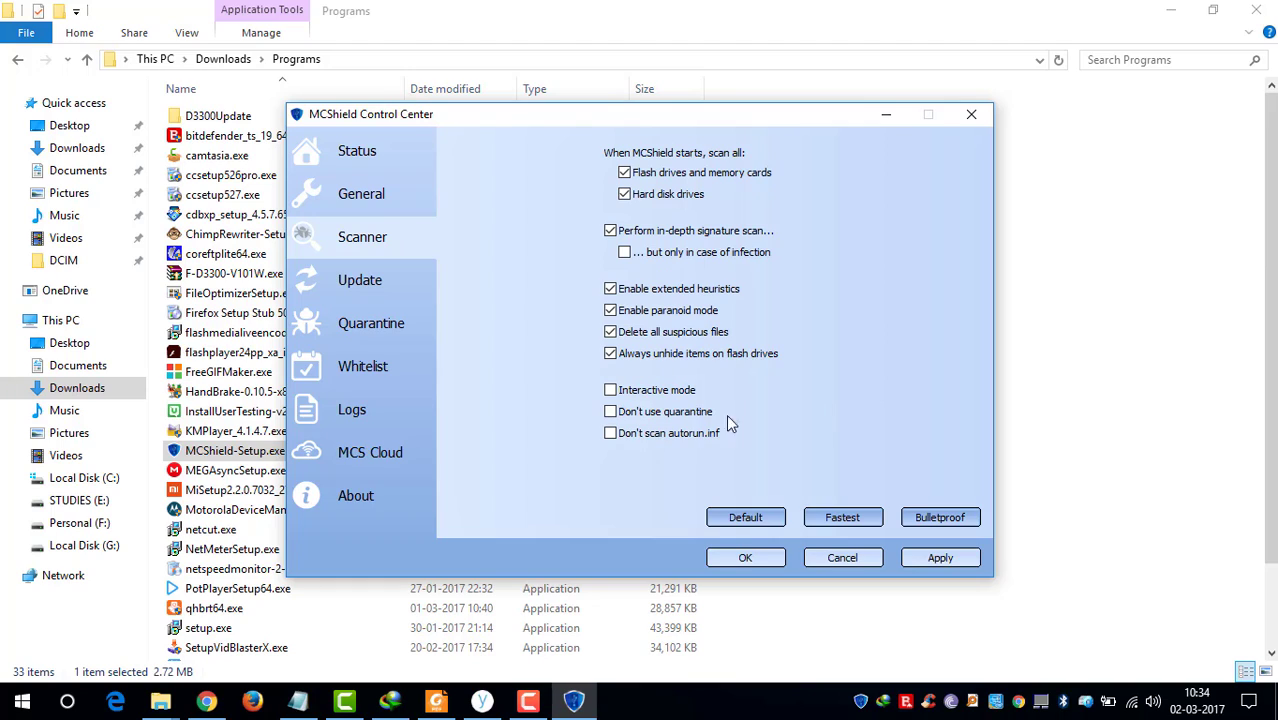
Step: Enable Don't scan autorun.inf and confirm the change
click(611, 437)
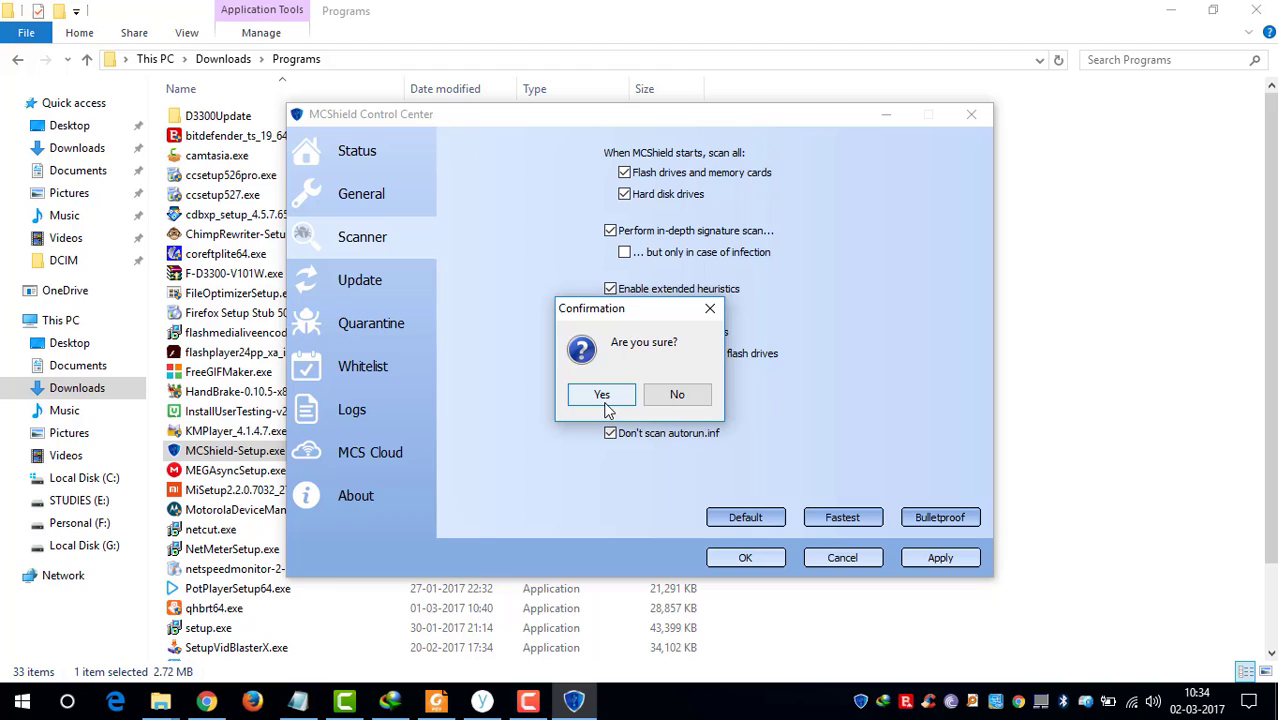
click(604, 401)
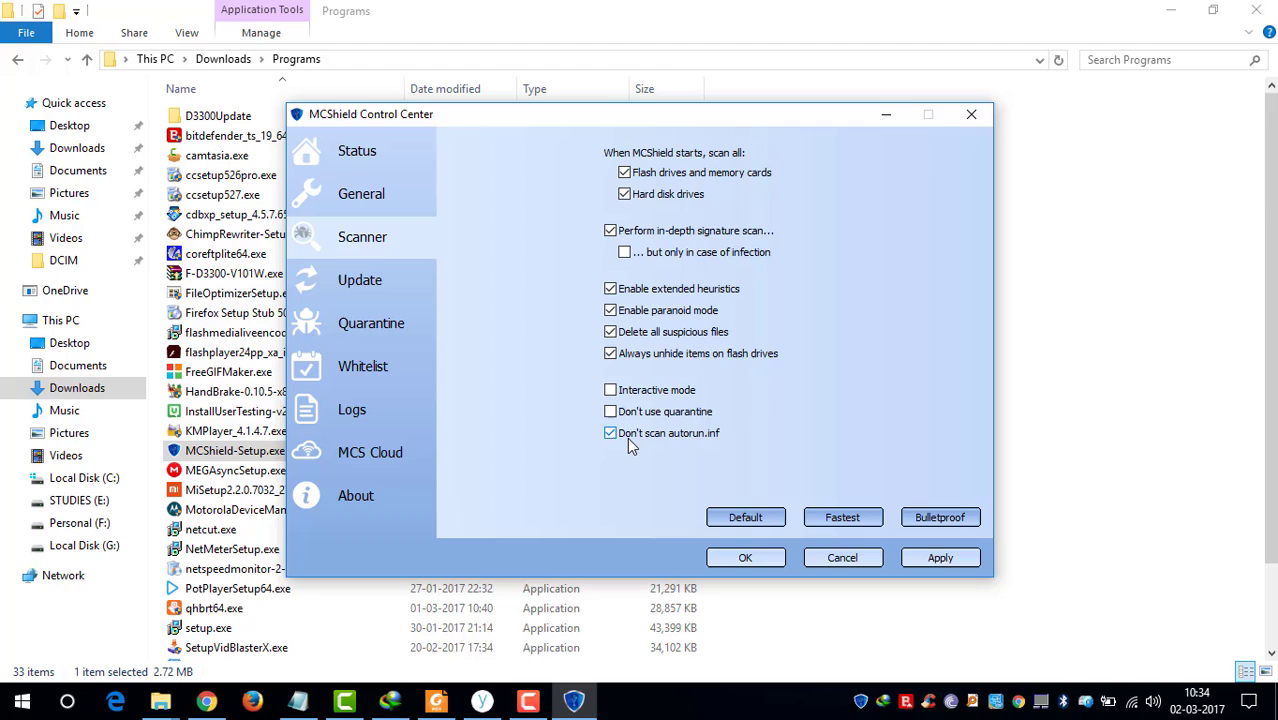
click(362, 279)
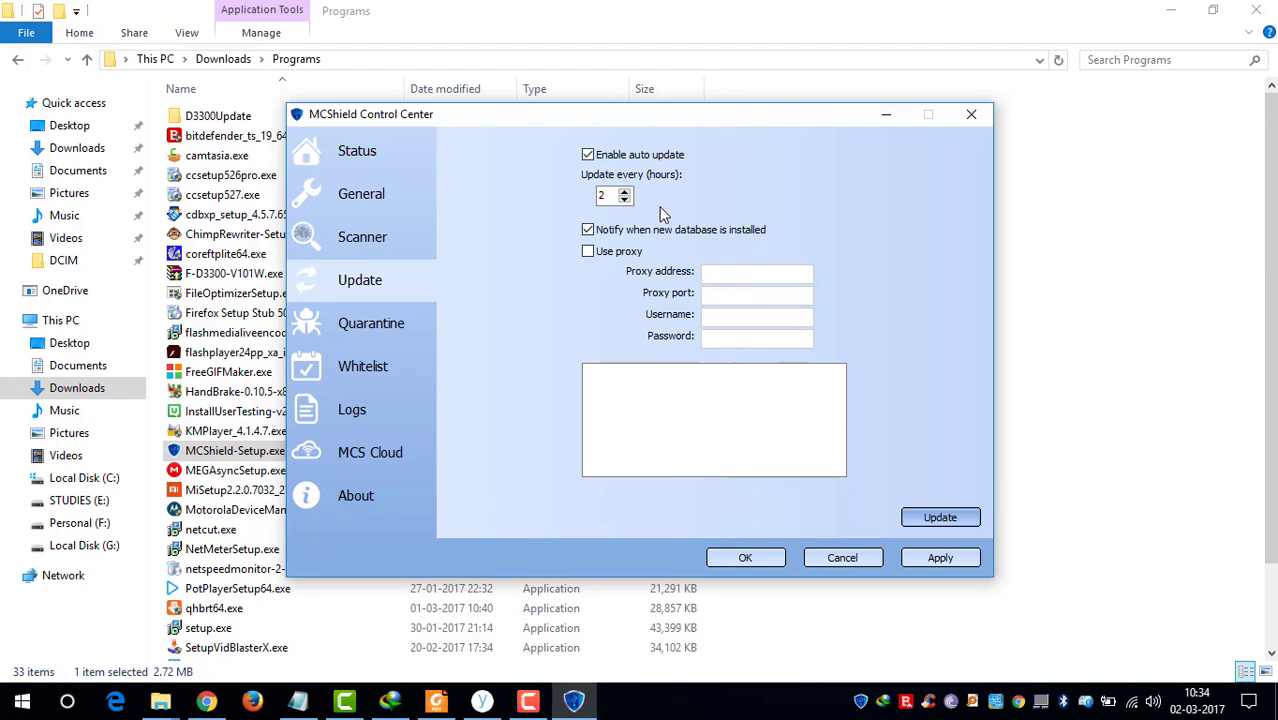
Step: Set updates to run every 1 hour and check that program and database are current
click(624, 199)
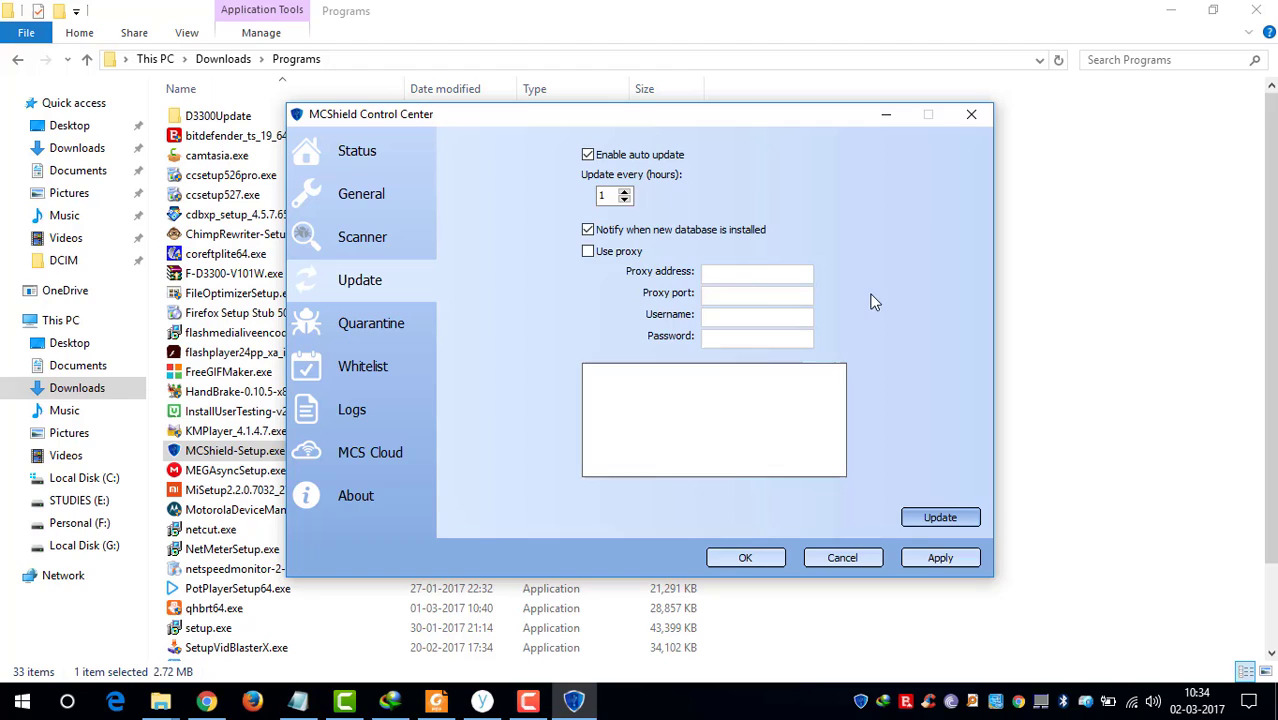
click(612, 196)
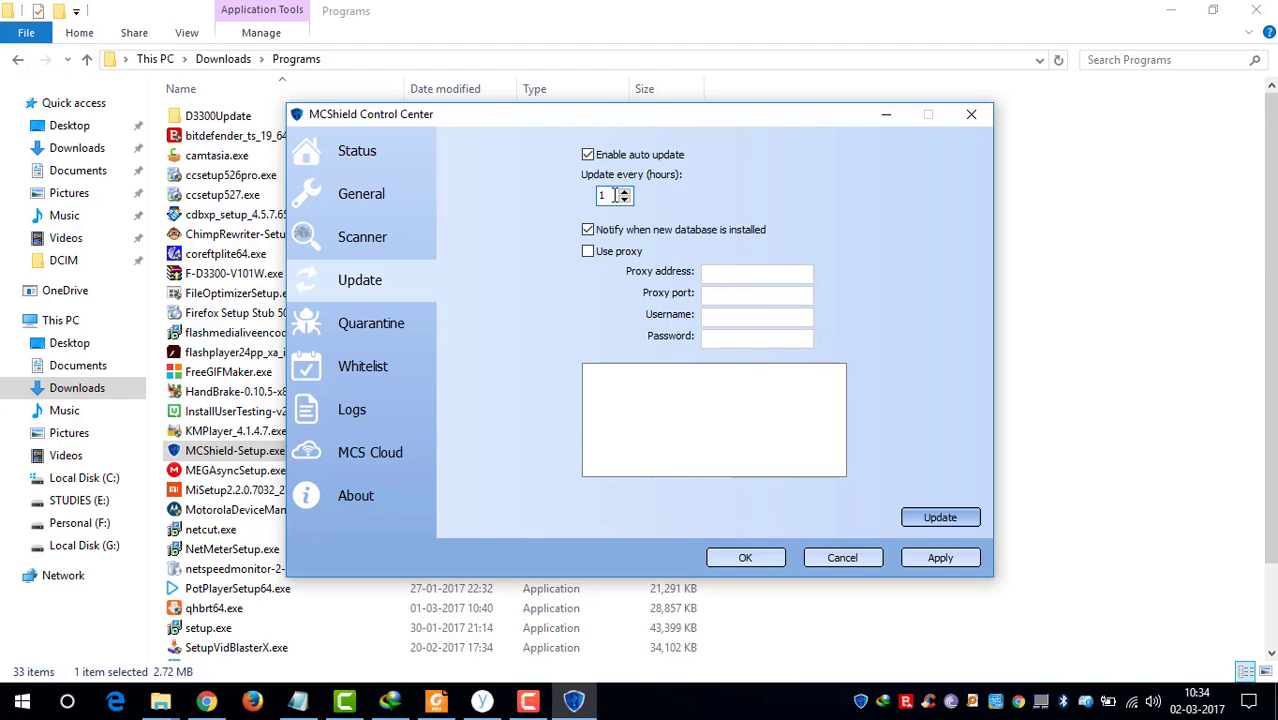
click(946, 524)
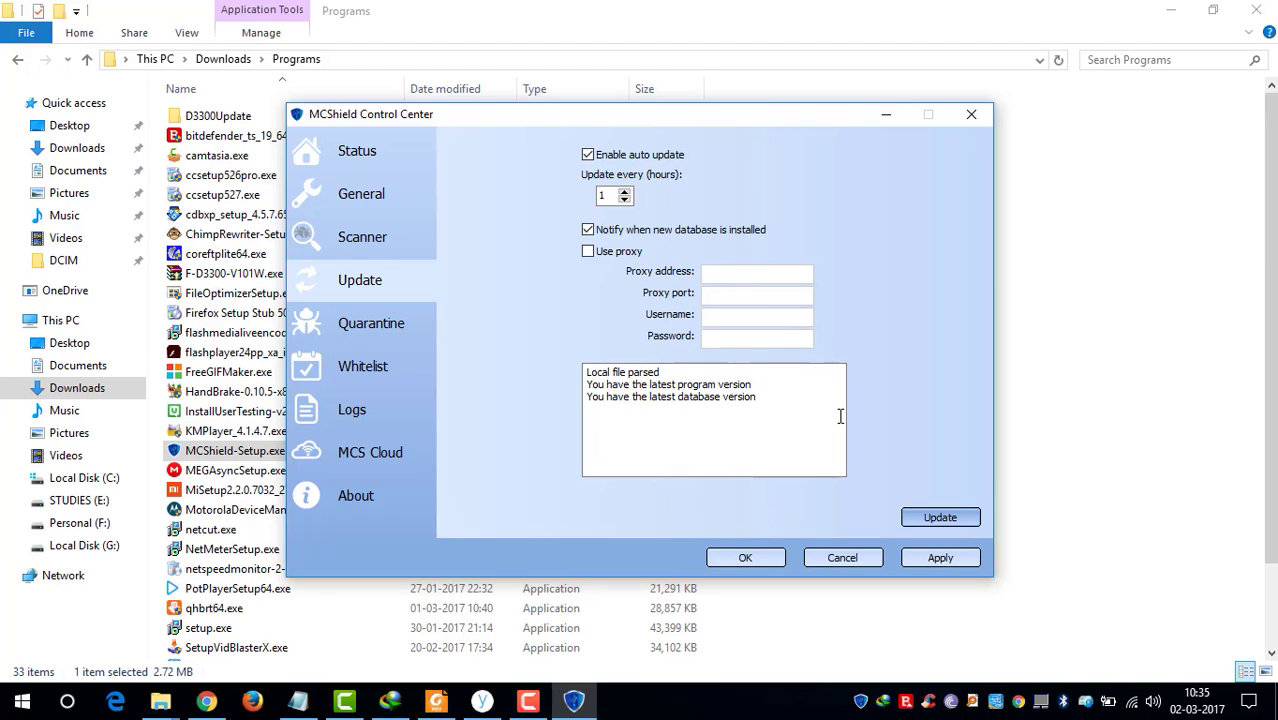
Step: Review the Quarantine tab, then apply the settings and close the Control Center
click(386, 326)
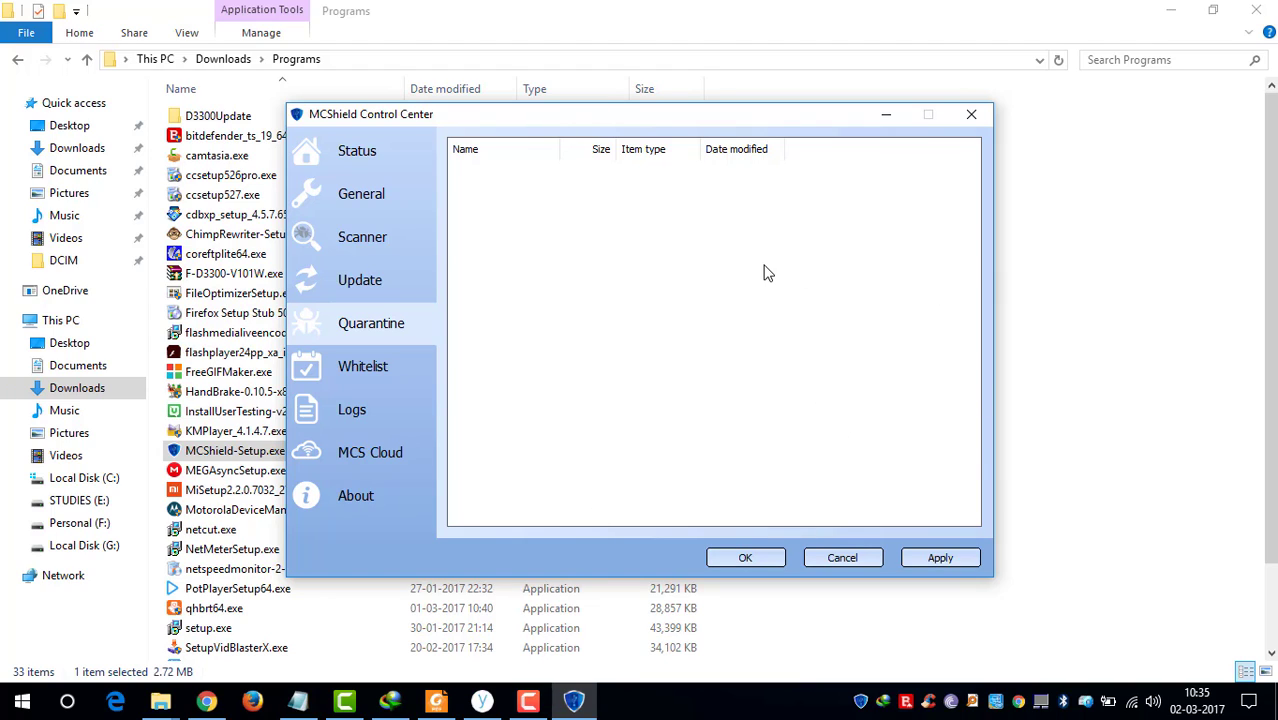
click(941, 557)
click(752, 560)
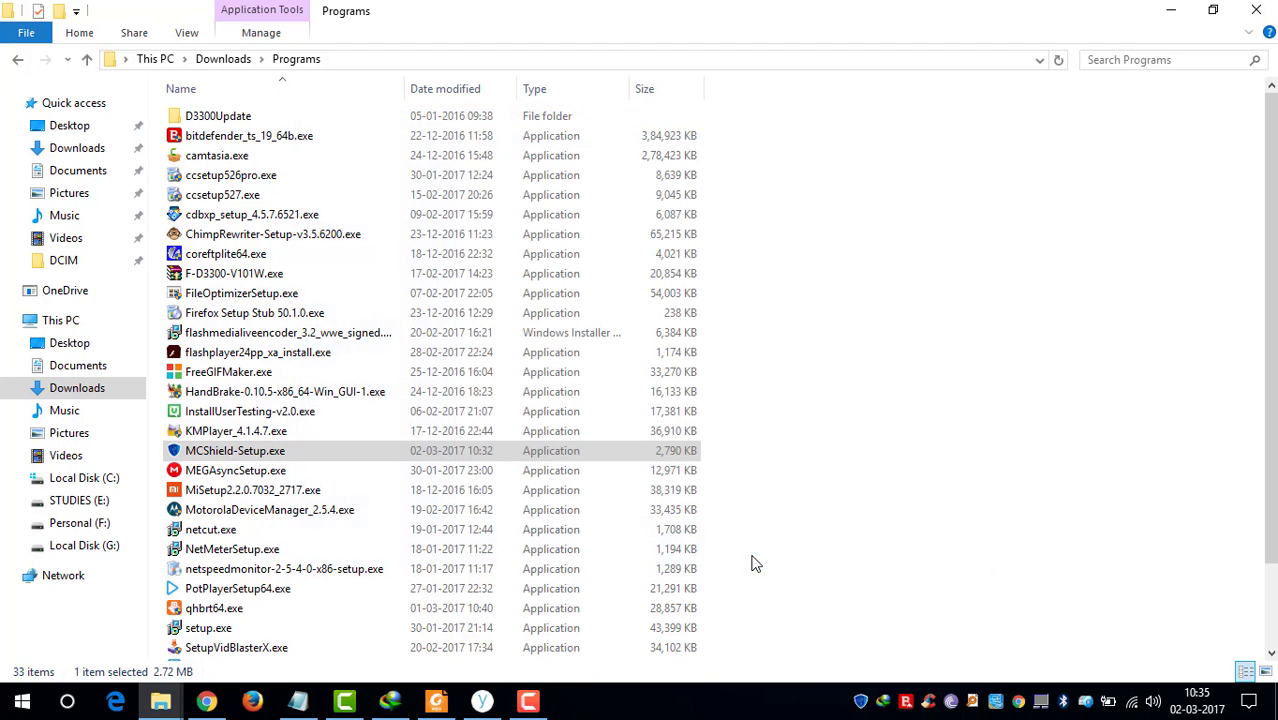
Step: Minimise File Explorer and Chrome to leave the desktop clear for the pen drive scan
click(1178, 14)
click(1180, 15)
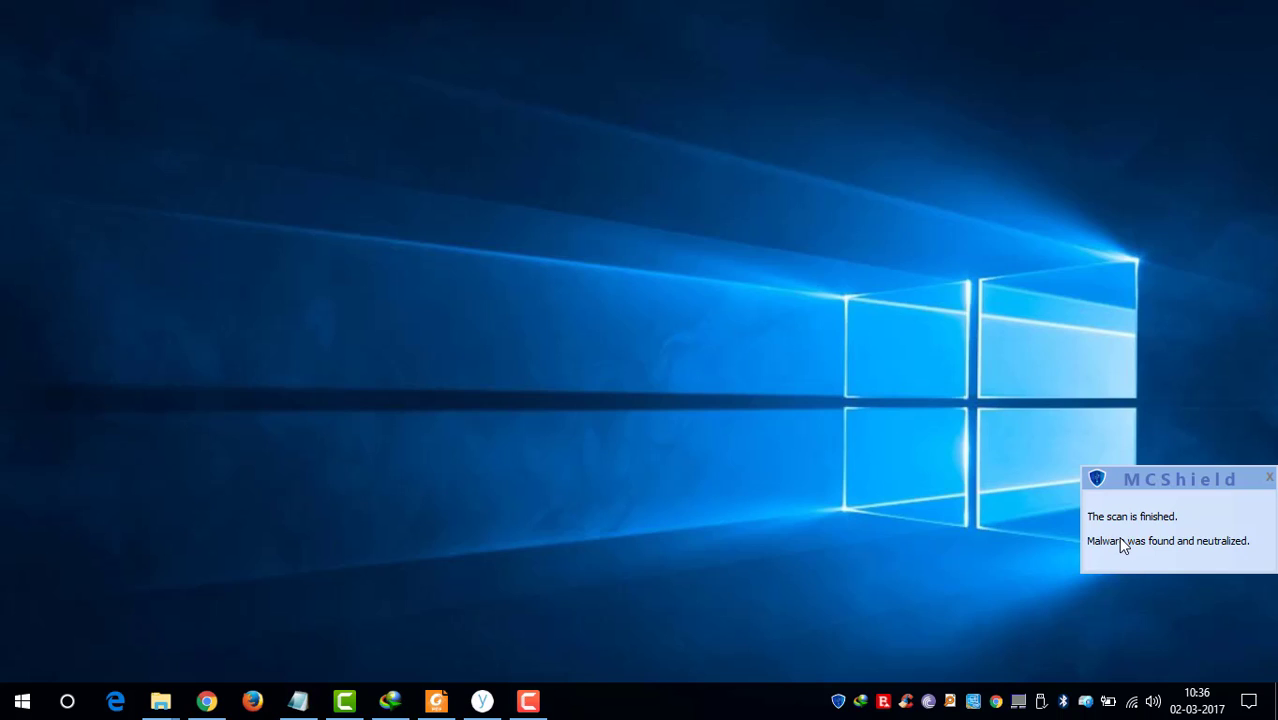
Step: Dismiss the scan-finished popup and maximise the temp_Scan_D.txt log in Notepad
click(1205, 557)
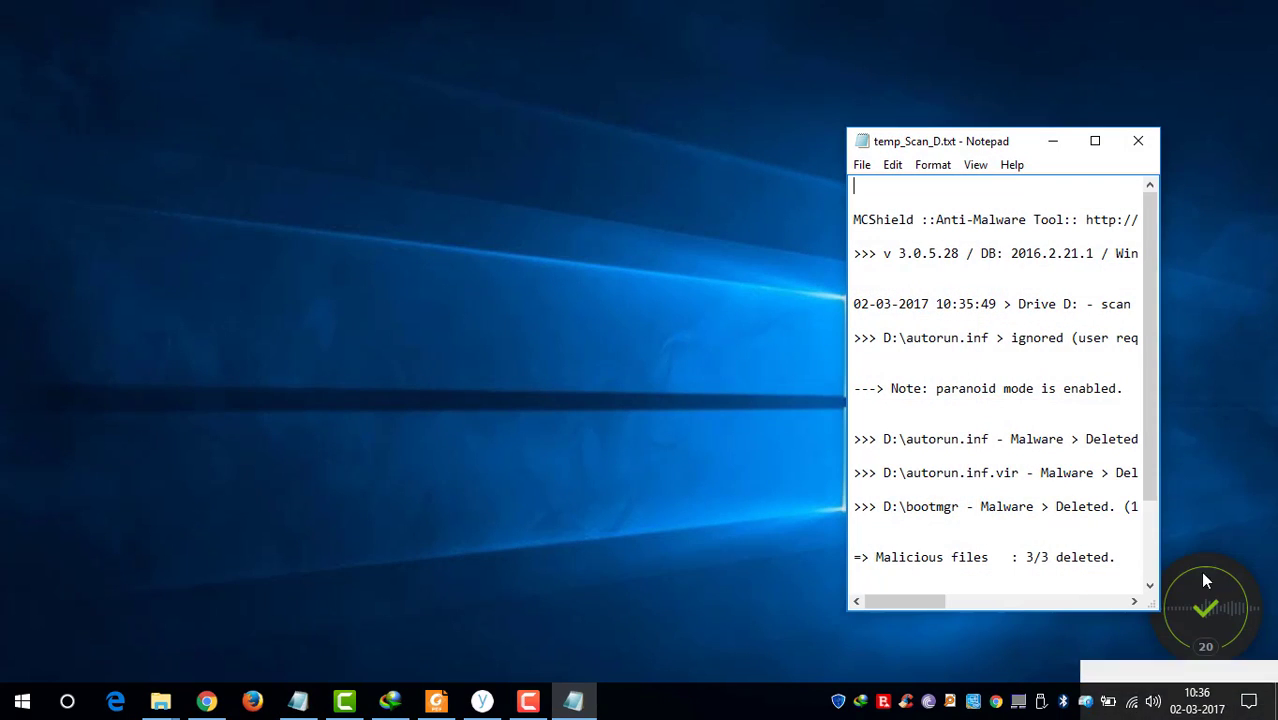
click(1096, 144)
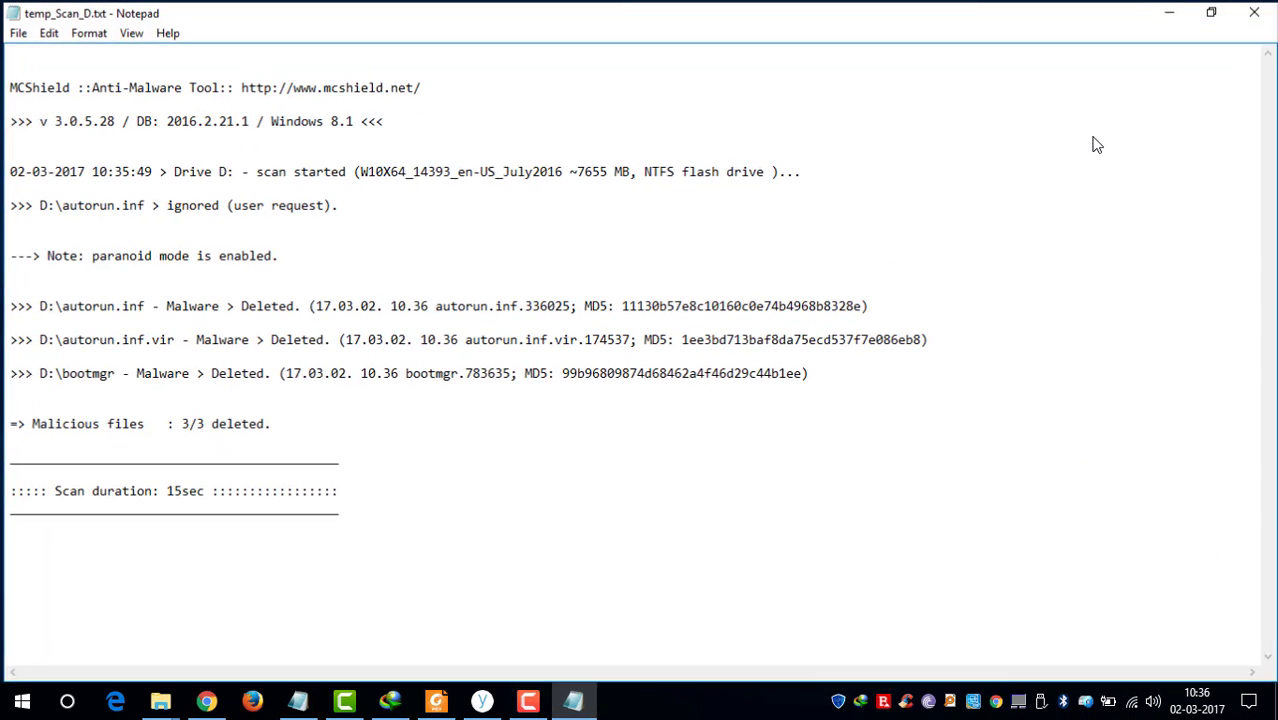